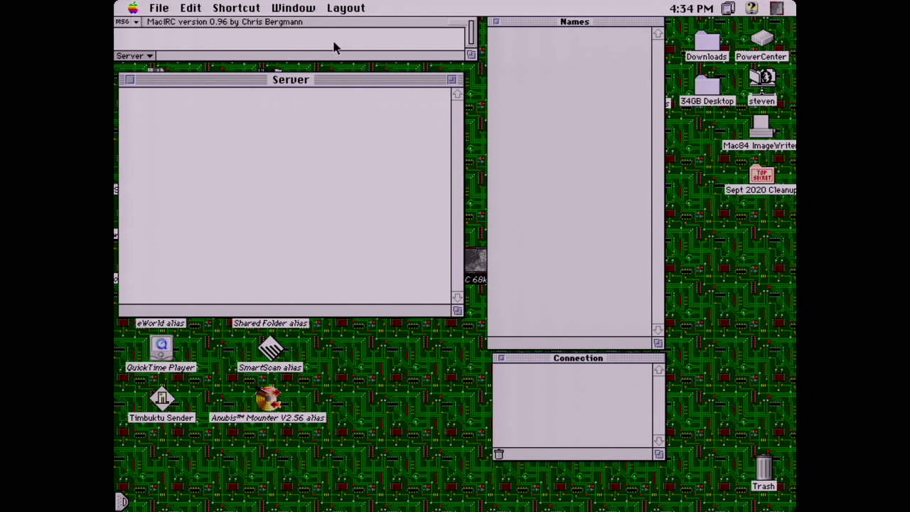
# Connect to chat.macintoshgarden.org via File > Connect To with a new nickname, username and real name
pyautogui.click(168, 10)
pyautogui.click(174, 26)
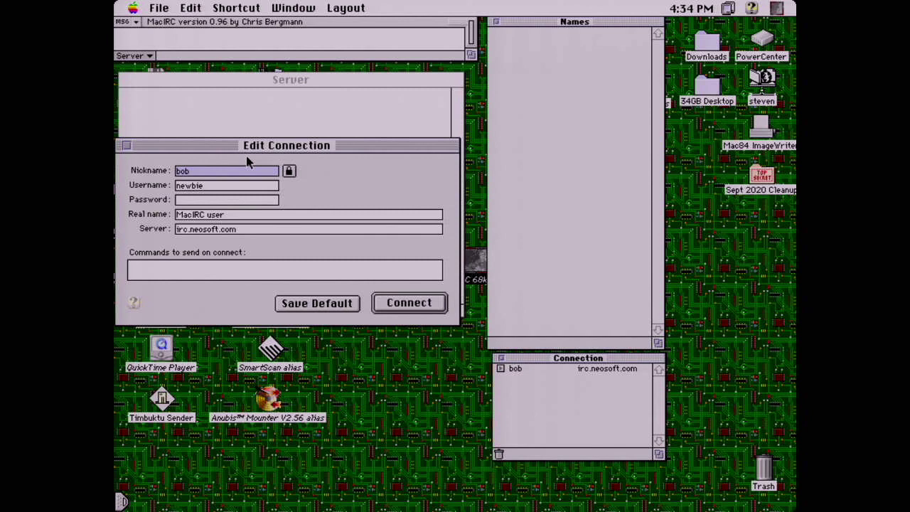
pyautogui.write('Mac84tv')
pyautogui.press('Tab')
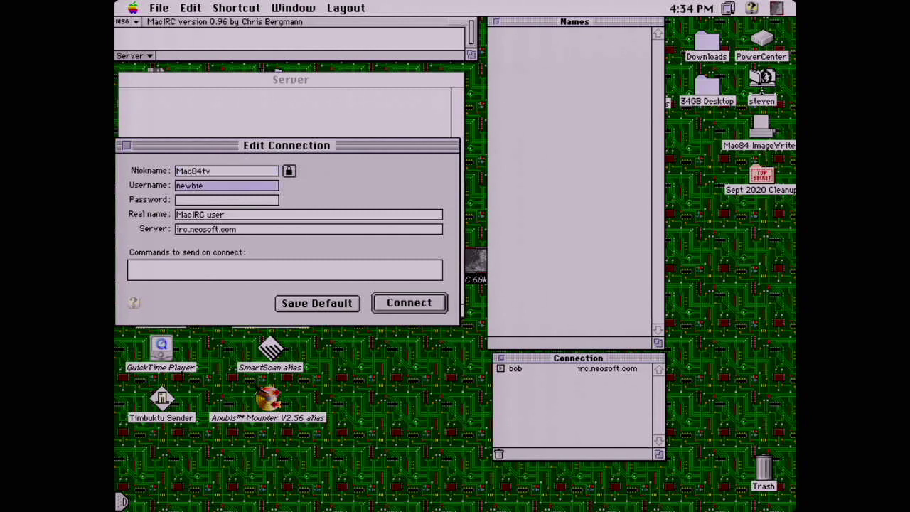
pyautogui.write('Mac84')
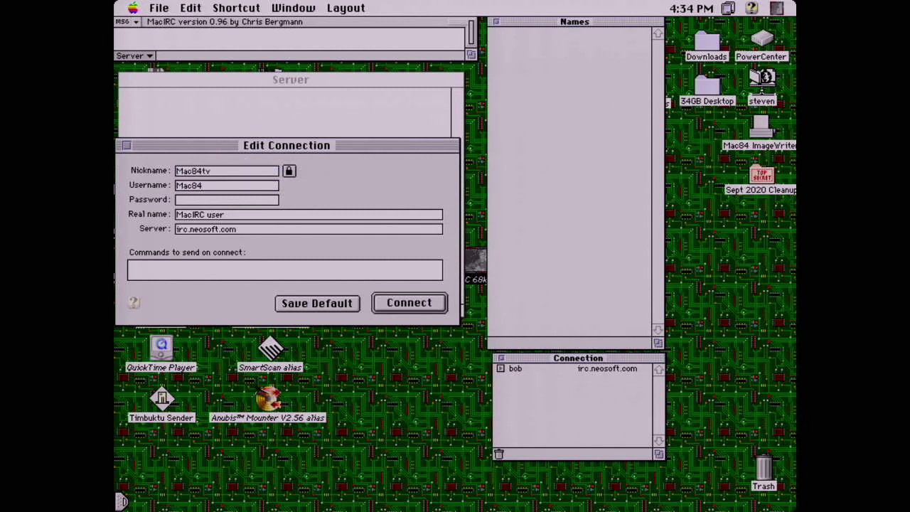
pyautogui.press('Tab')
pyautogui.write('Steve')
pyautogui.press('Tab')
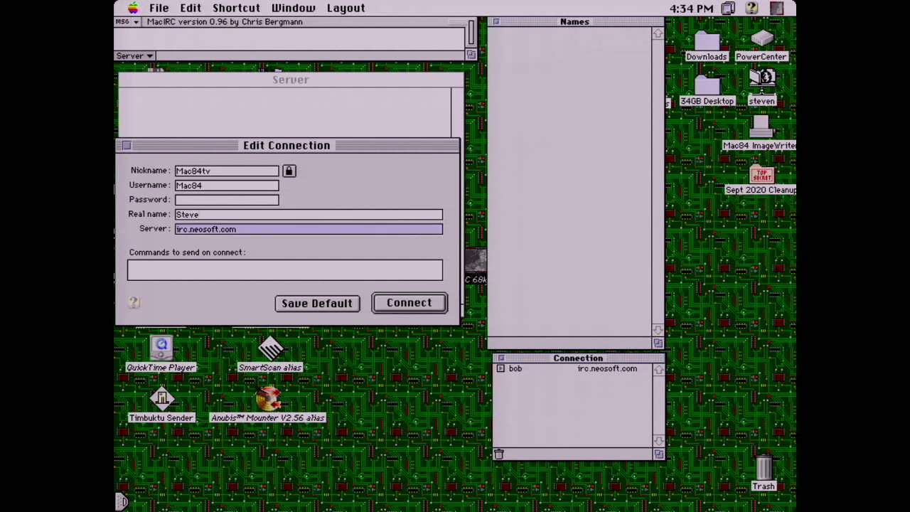
pyautogui.write('chat.macintos')
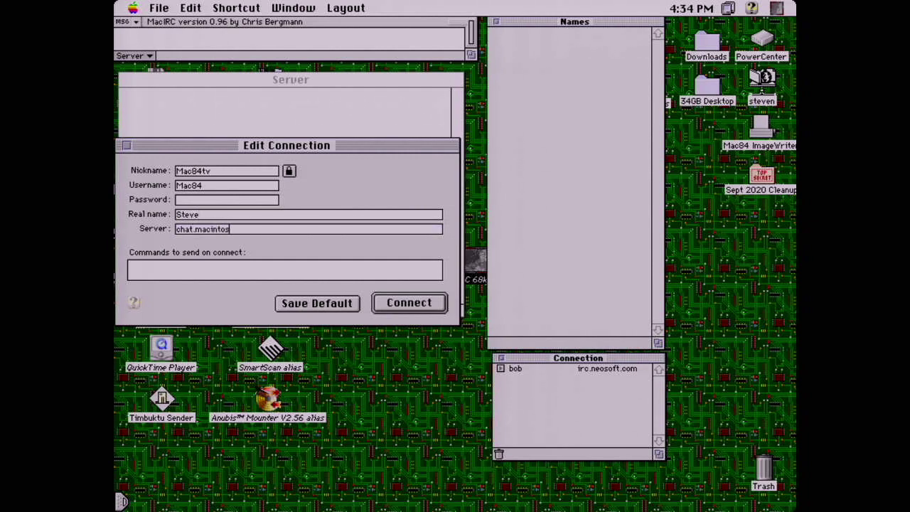
pyautogui.write('hgarden.org')
pyautogui.press('Return')
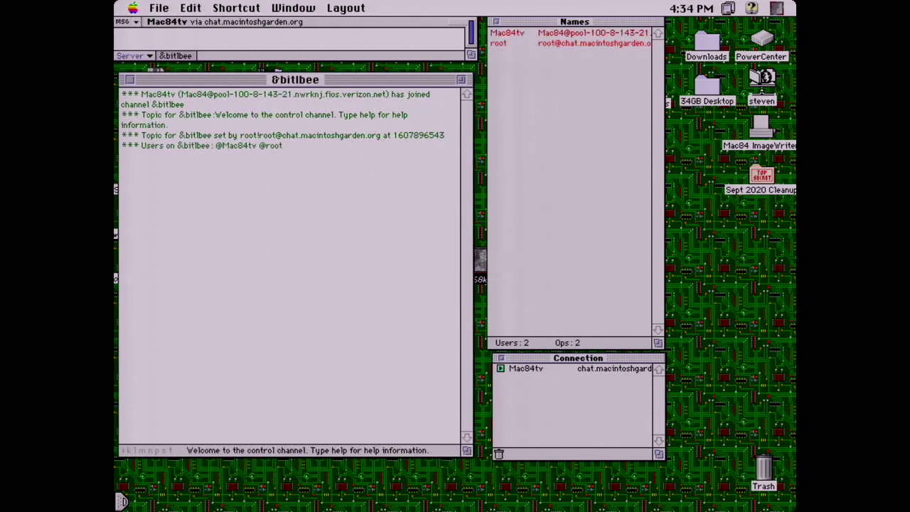
# Request BitlBee help with /msg root help and read the reply in the Server window
pyautogui.write('/msg')
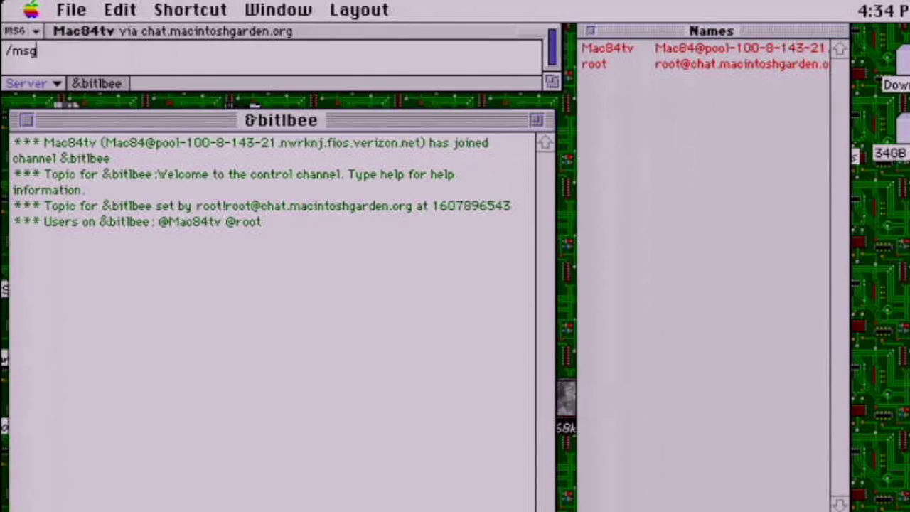
pyautogui.write(' root help')
pyautogui.press('Return')
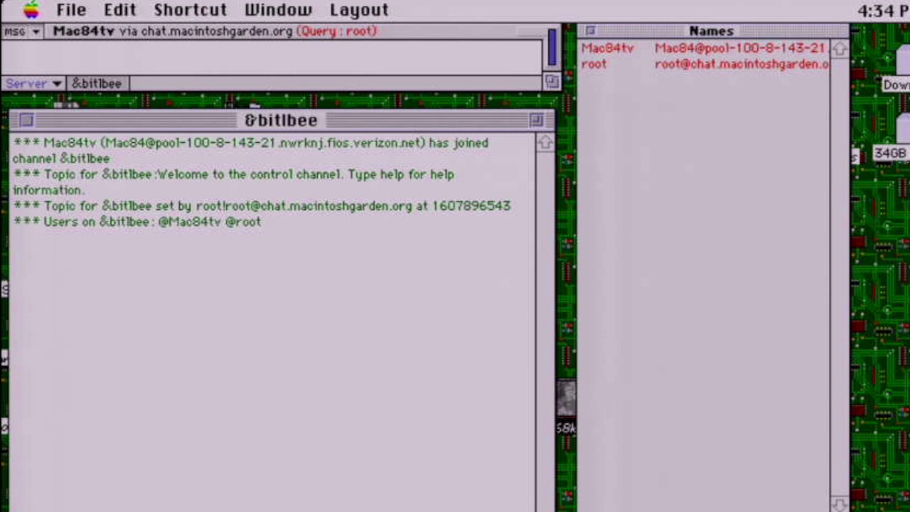
pyautogui.click(13, 82)
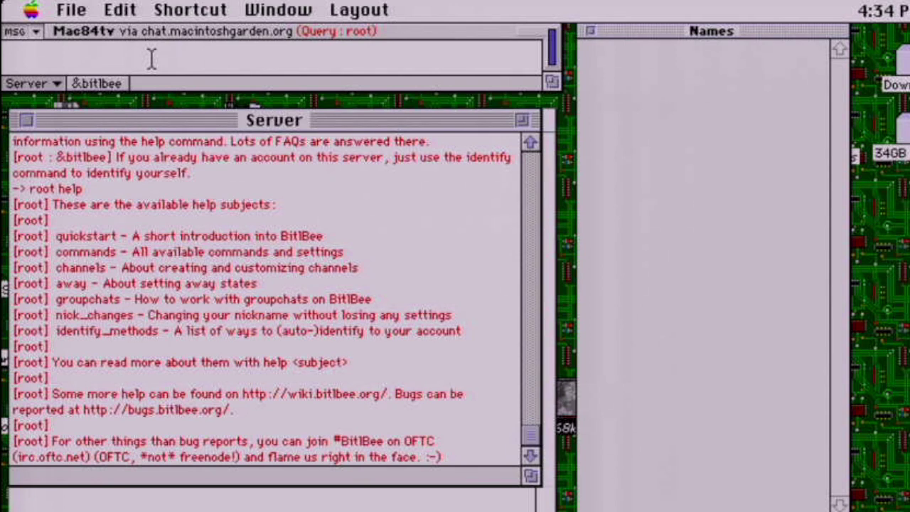
# Register the BitlBee account with a password using /msg root register
pyautogui.write('/msg regist')
pyautogui.press('BackSpace')
pyautogui.press('BackSpace')
pyautogui.press('BackSpace')
pyautogui.press('BackSpace')
pyautogui.press('BackSpace')
pyautogui.press('BackSpace')
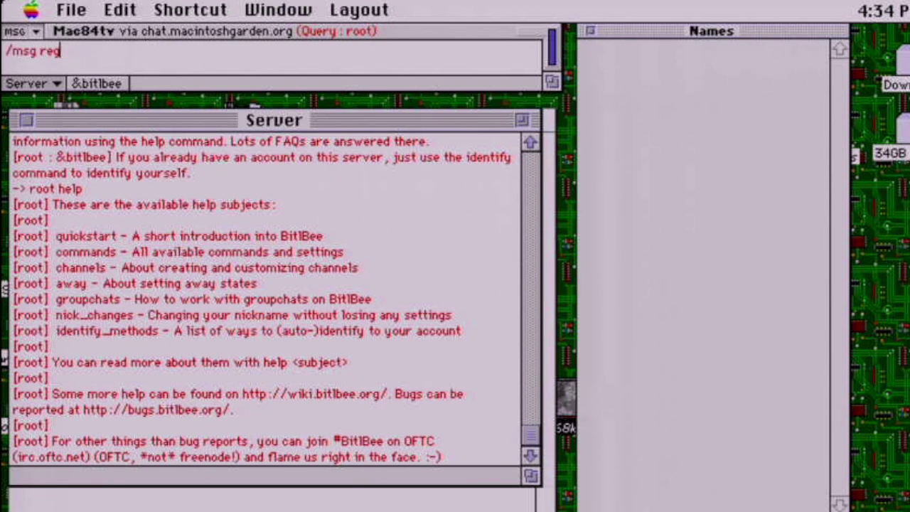
pyautogui.write('root register')
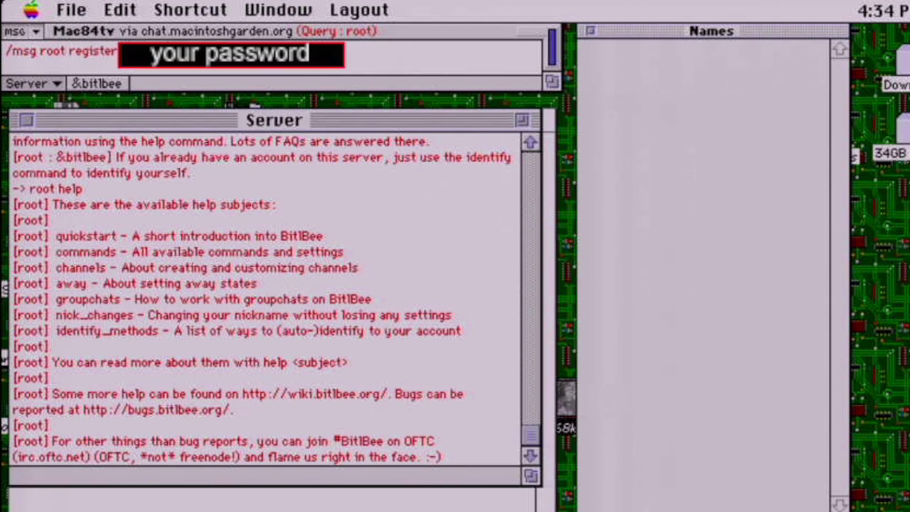
pyautogui.press('Return')
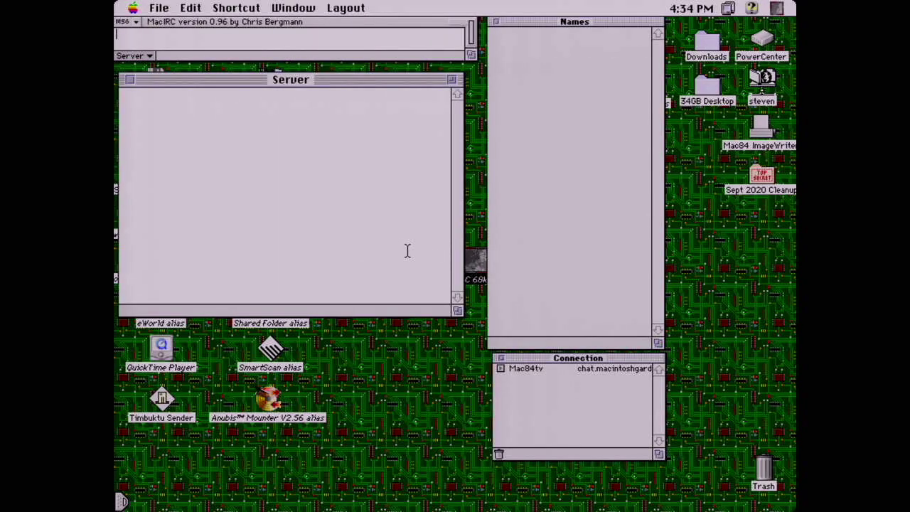
# Reopen the saved connection's settings, enter the account password, and reconnect
pyautogui.doubleClick(532, 369)
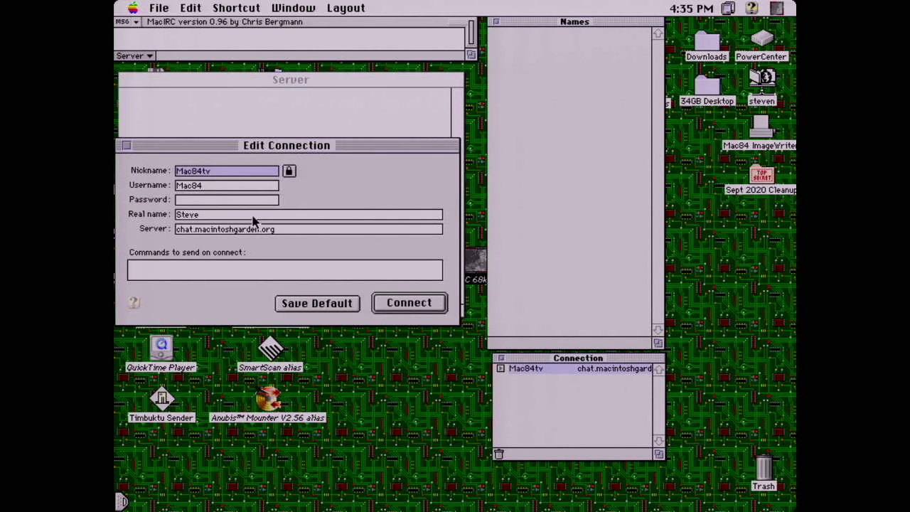
pyautogui.click(232, 199)
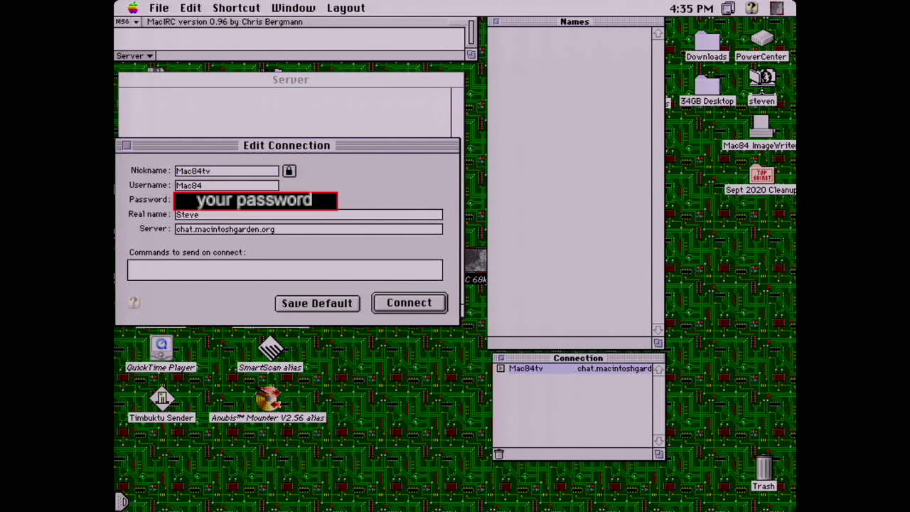
pyautogui.press('Return')
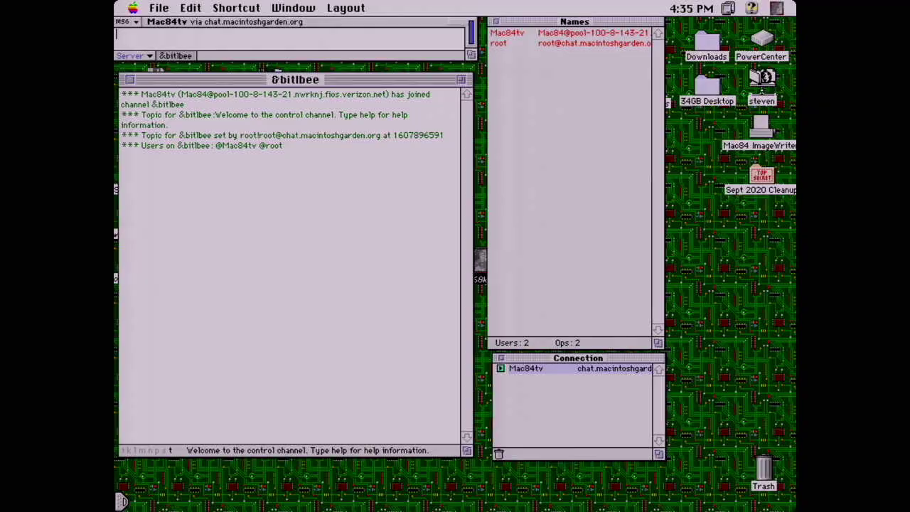
# Send /msg root account add discord with the account e-mail and password, then check the server log
pyautogui.write('/')
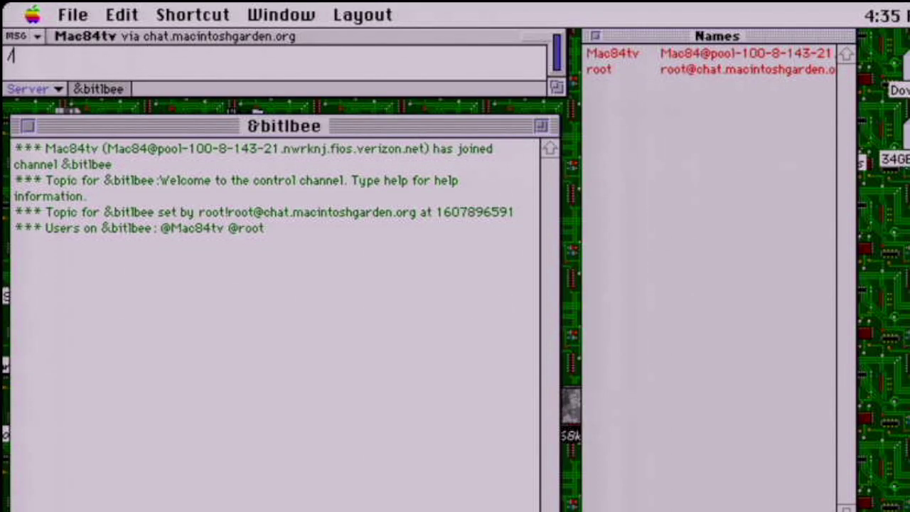
pyautogui.write('msg root account add disc')
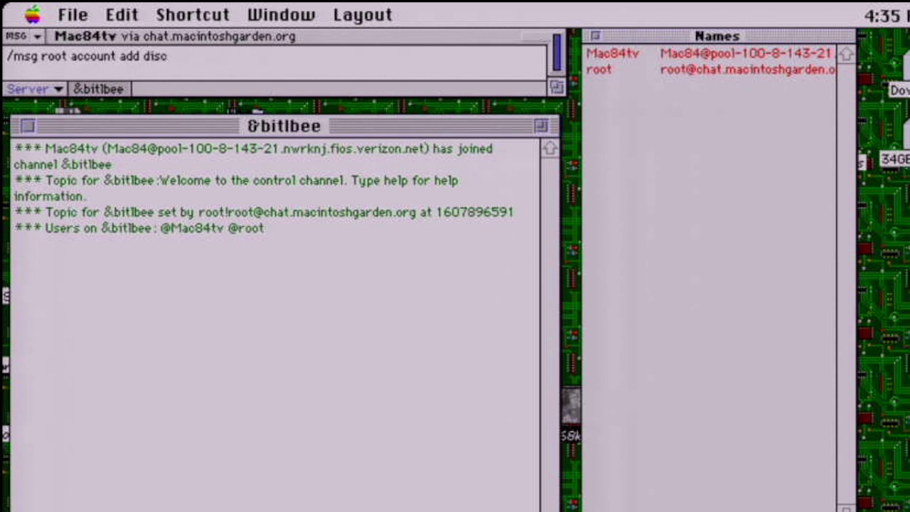
pyautogui.write('ord ')
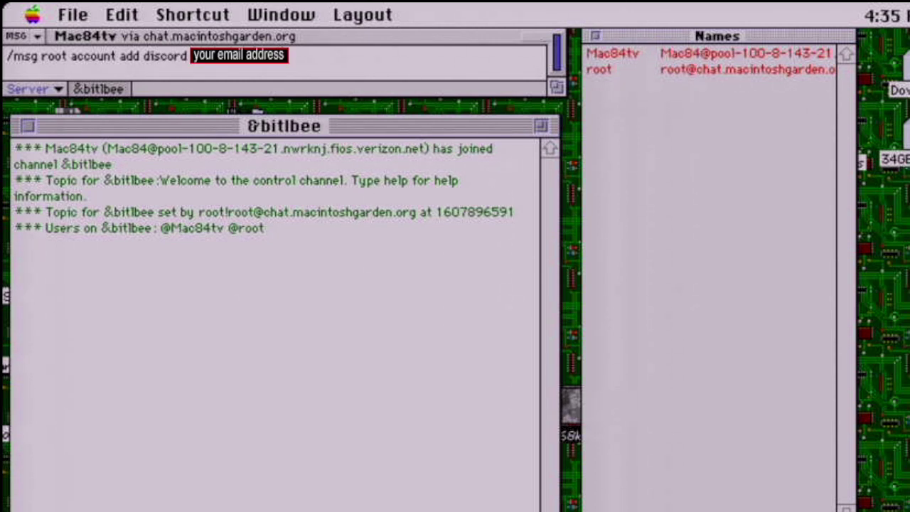
pyautogui.write('.com your password')
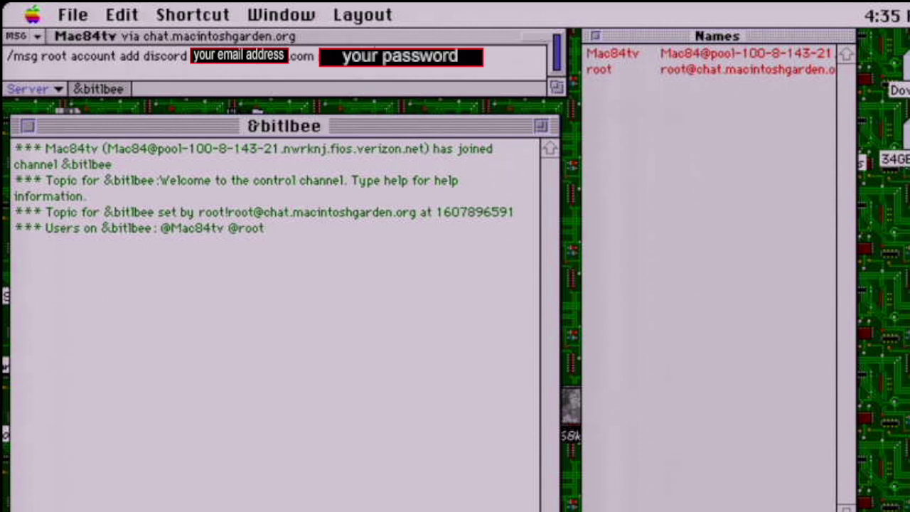
pyautogui.press('Return')
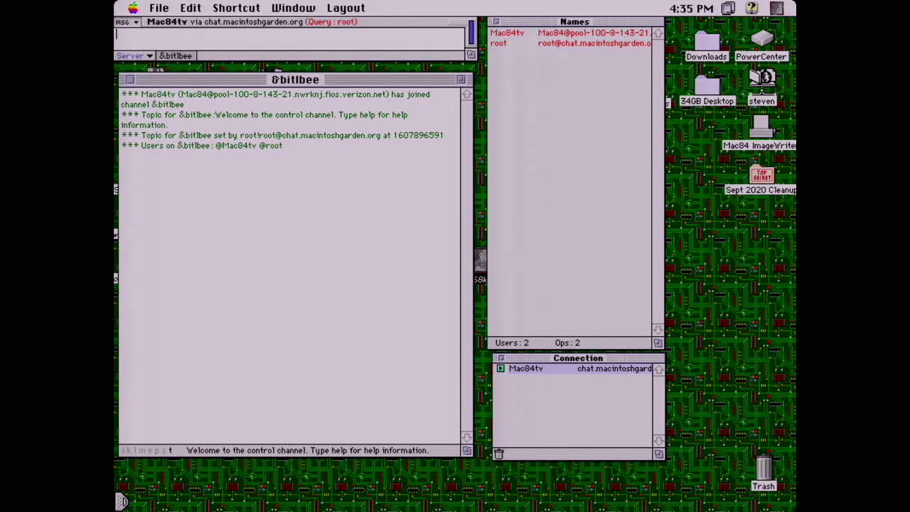
pyautogui.click(134, 57)
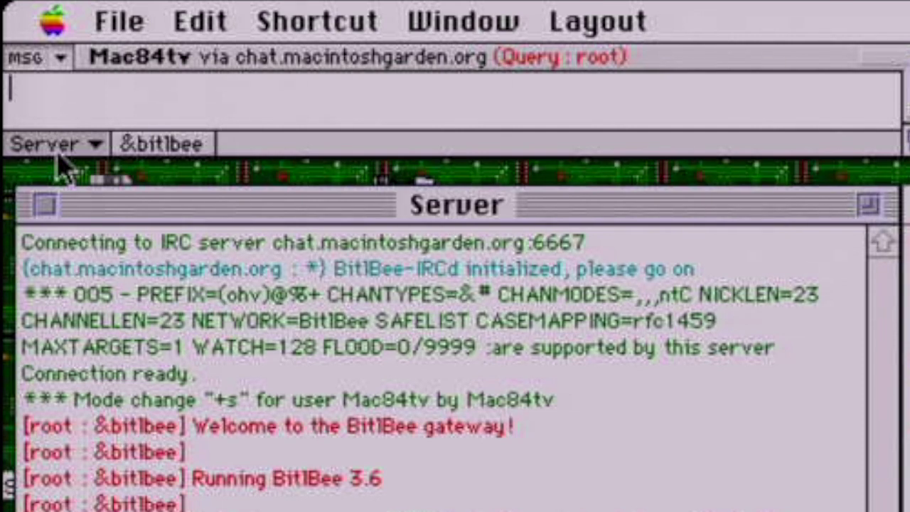
# Type /msg root acc discord set token_cache into the input line
pyautogui.write('/msg ')
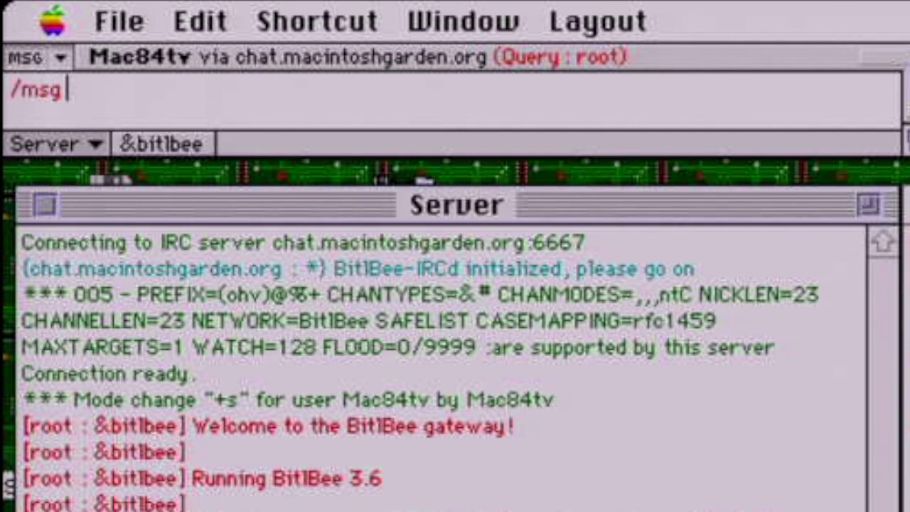
pyautogui.write('root acc discord s')
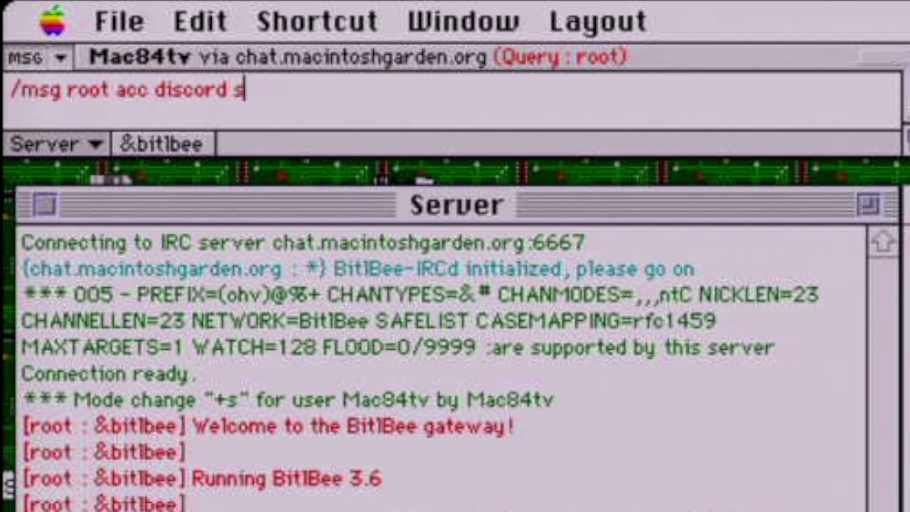
pyautogui.write('et token')
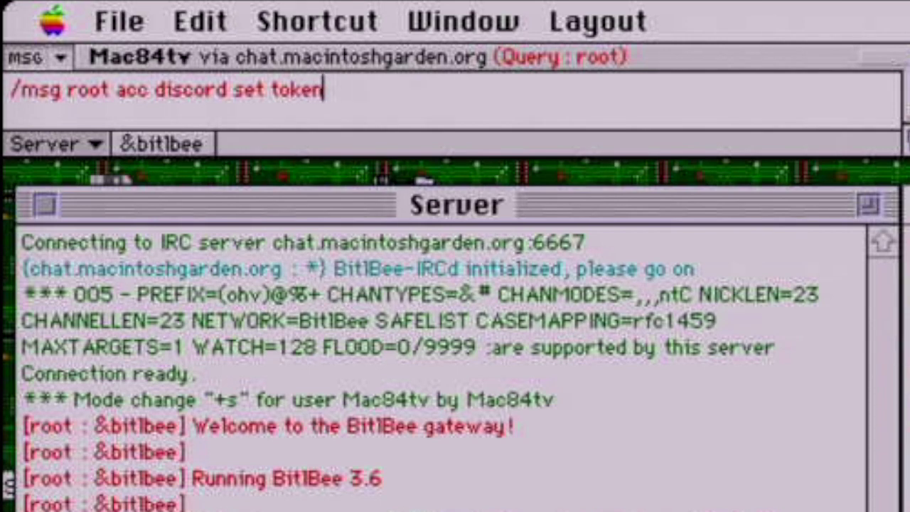
pyautogui.write('_cache')
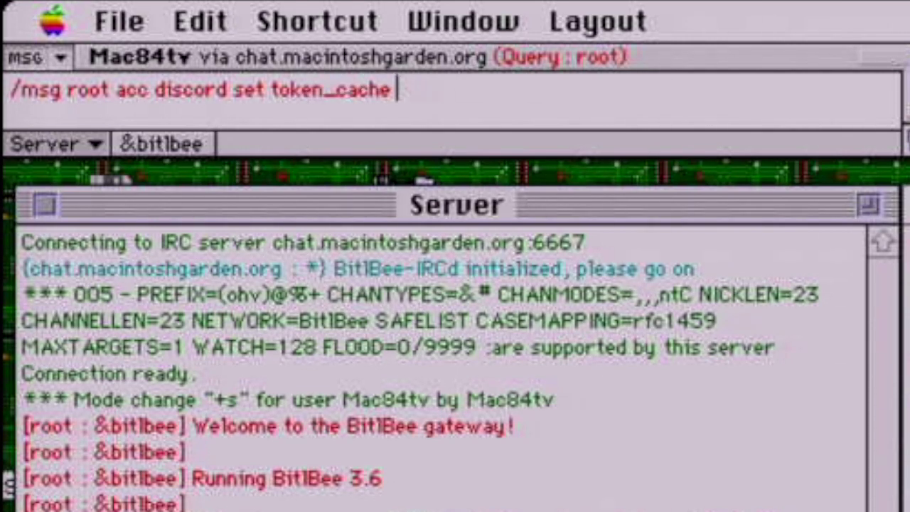
# Paste the Discord login token into token_cache and switch the Discord account on
pyautogui.press('super+v')
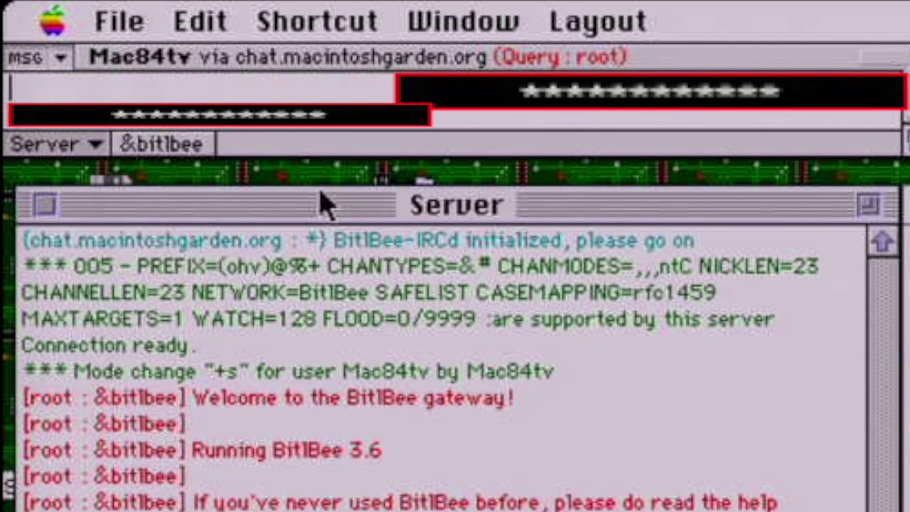
pyautogui.press('Return')
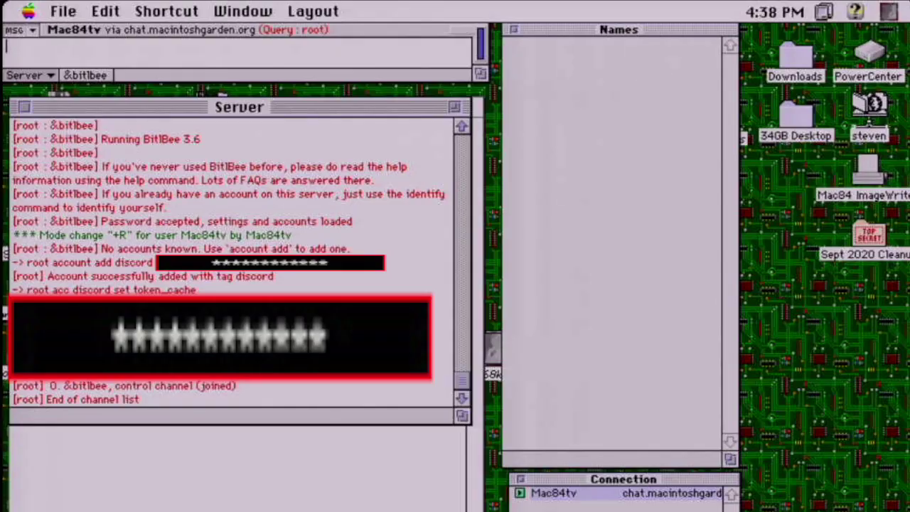
pyautogui.write('/msg root account discord on')
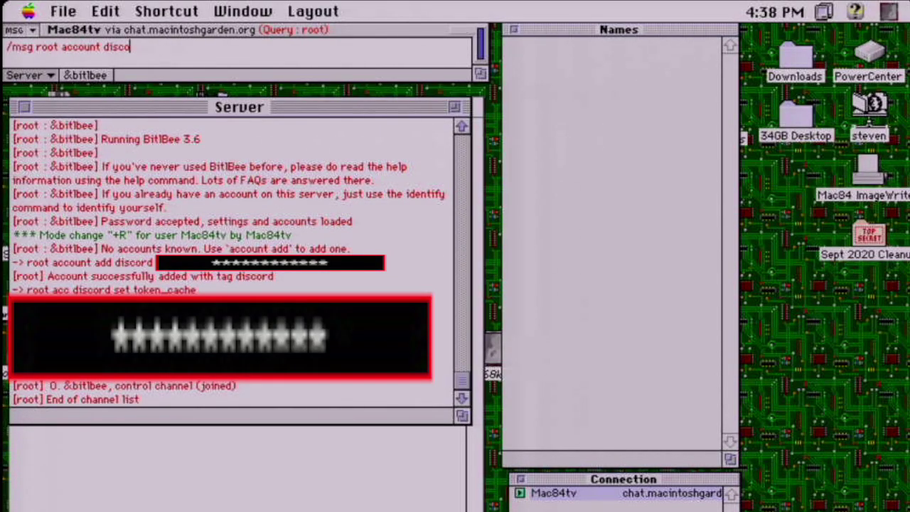
pyautogui.press('Return')
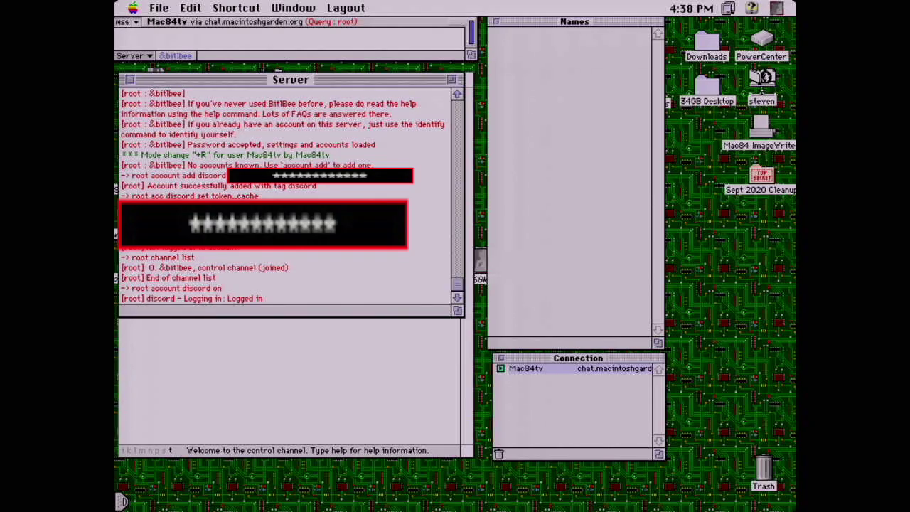
# Send /msg root chat list discord and scroll the Server log to find channel 196
pyautogui.write('/msg root ac')
pyautogui.press('BackSpace')
pyautogui.press('BackSpace')
pyautogui.write('chat list discord')
pyautogui.press('Return')
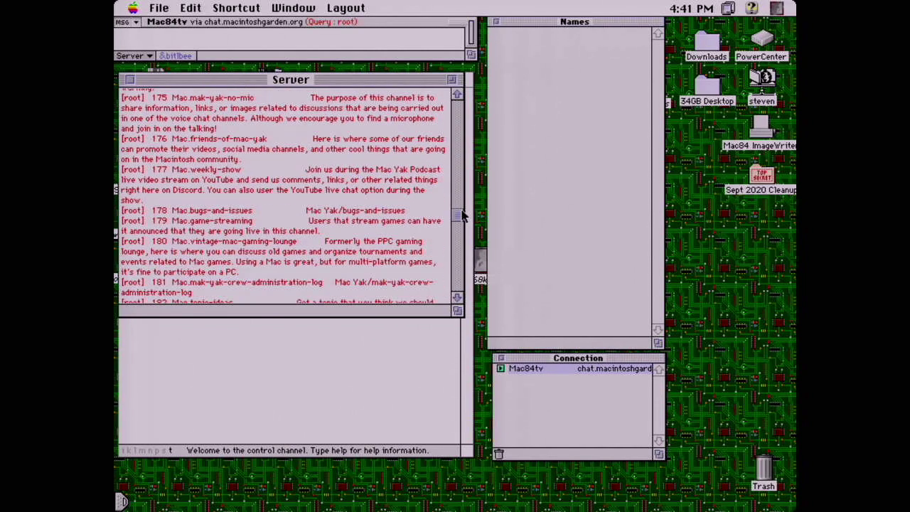
pyautogui.moveTo(461, 216); pyautogui.dragTo(459, 227)
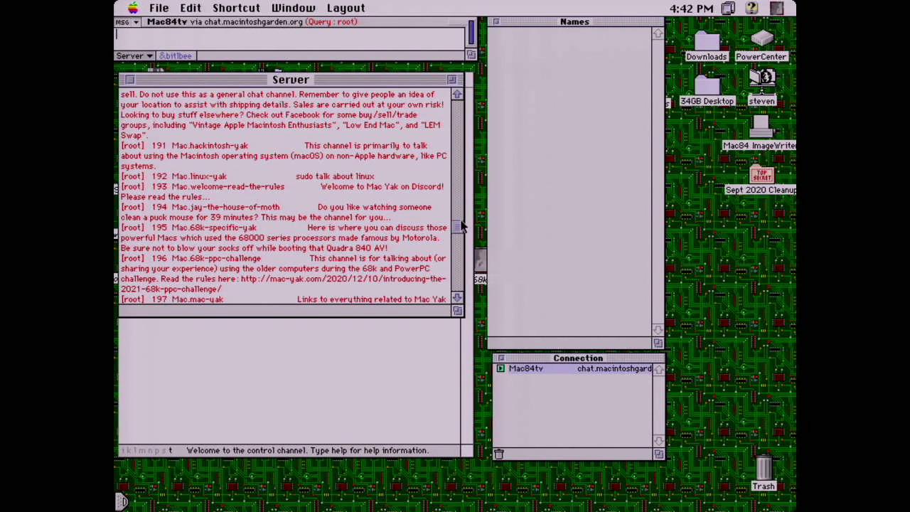
# Add Discord channel !196 as #68kChallenge with /msg root chat add discord
pyautogui.write('/msg root chat add')
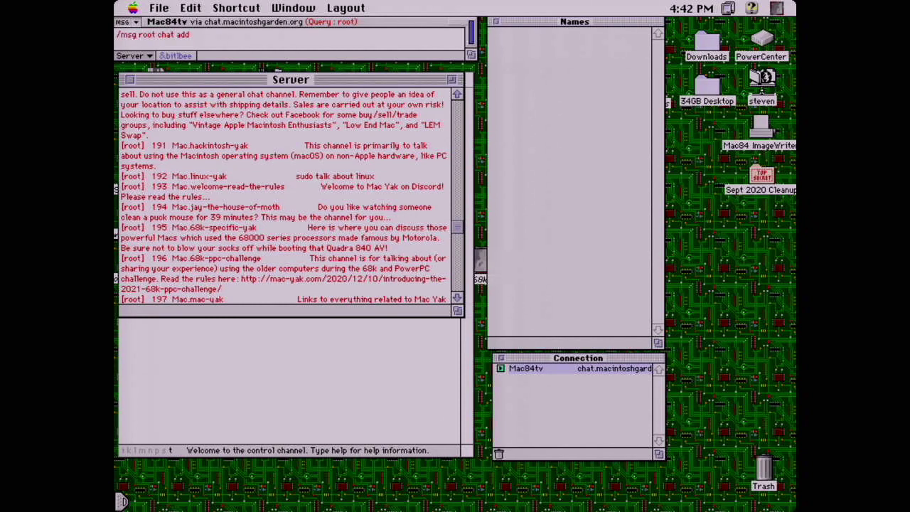
pyautogui.write(' discord !196 #68kChal')
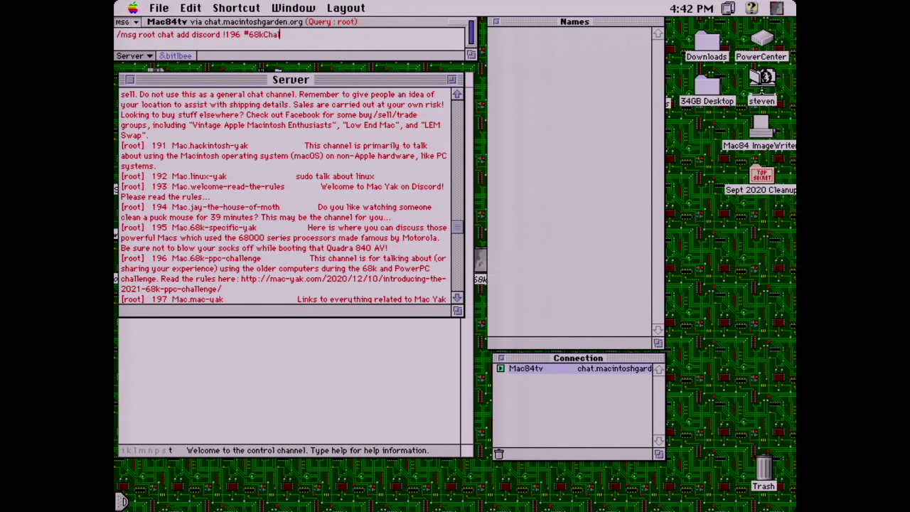
pyautogui.write('lenge')
pyautogui.press('Return')
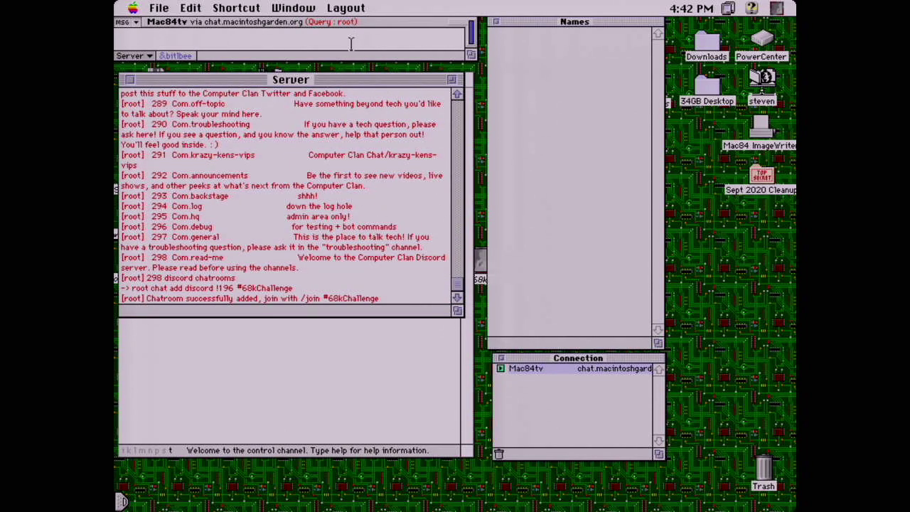
# Set auto_join to true for #68kChallenge, then type /join #68kChallenge
pyautogui.write('/msg root chan #68kChallenge se')
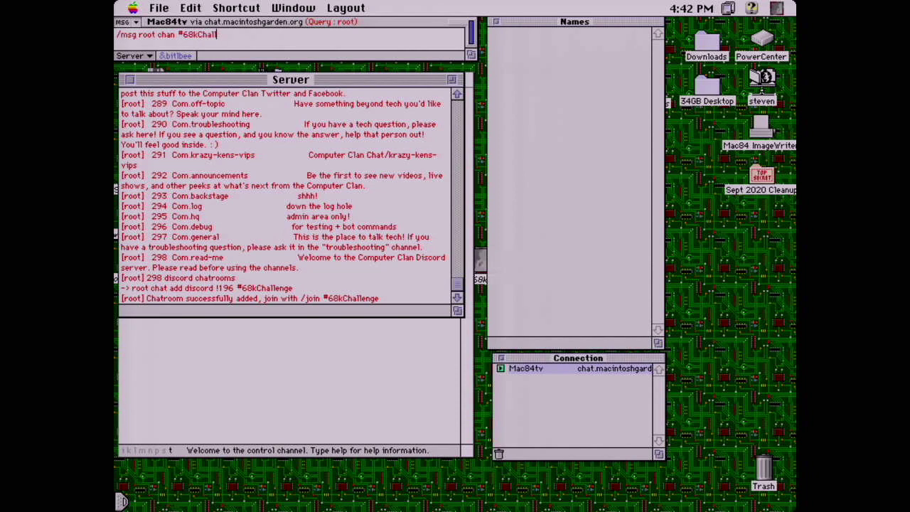
pyautogui.write('t auto_join true')
pyautogui.press('Return')
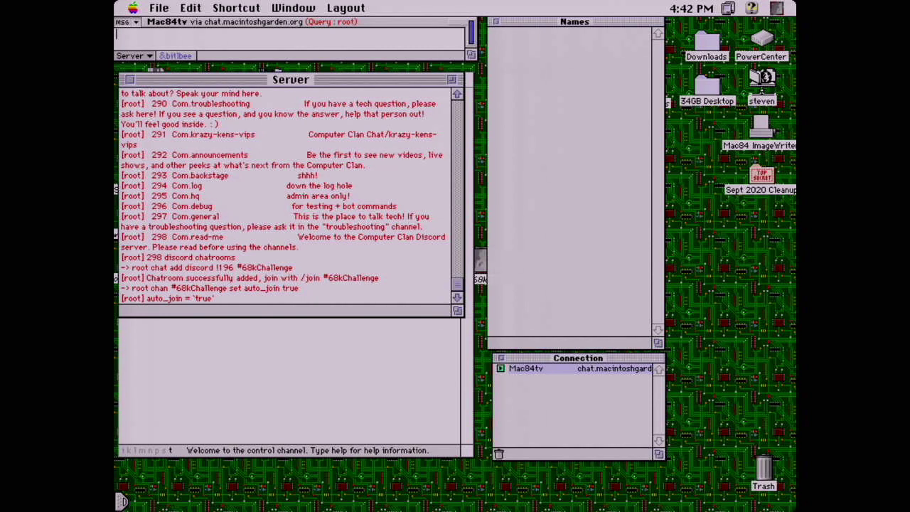
pyautogui.write('/join #68kChallenge')
# Join #68kChallenge and close the private query with root using /query
pyautogui.press('Return')
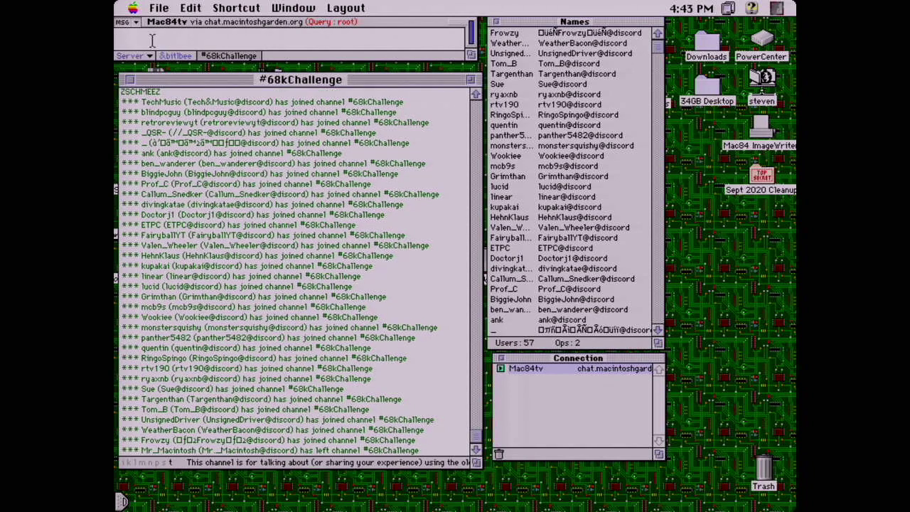
pyautogui.write('/query')
pyautogui.press('Return')
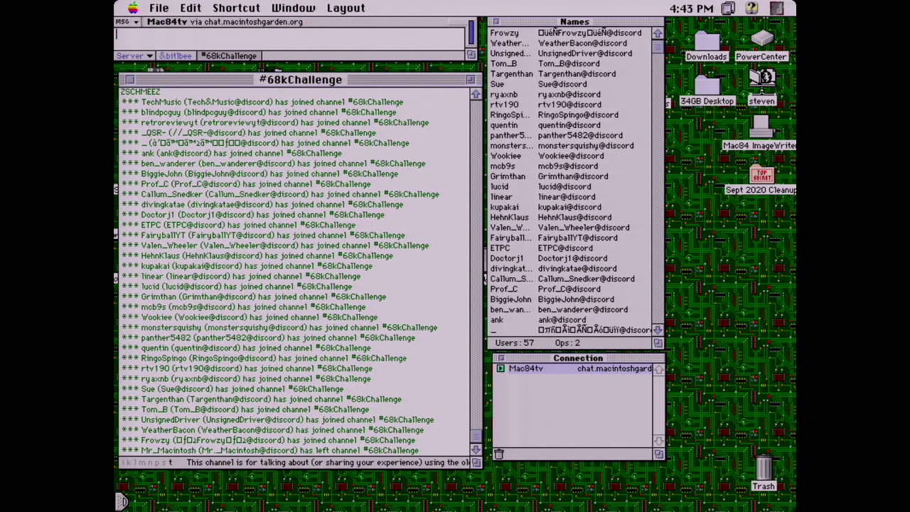
# Post 'Testing!', a ':-)' greeting and '*smiles*' to #68kChallenge
pyautogui.write('Testing!')
pyautogui.press('Return')
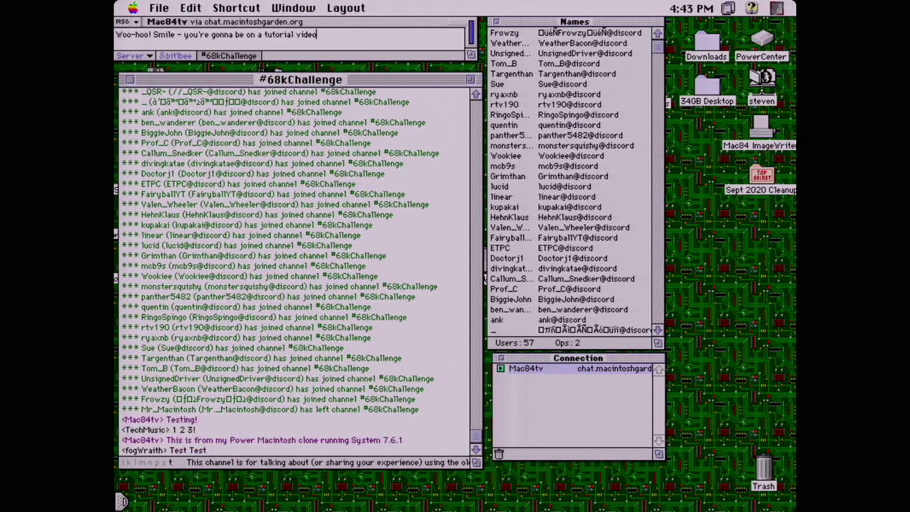
pyautogui.write(':-)')
pyautogui.press('Return')
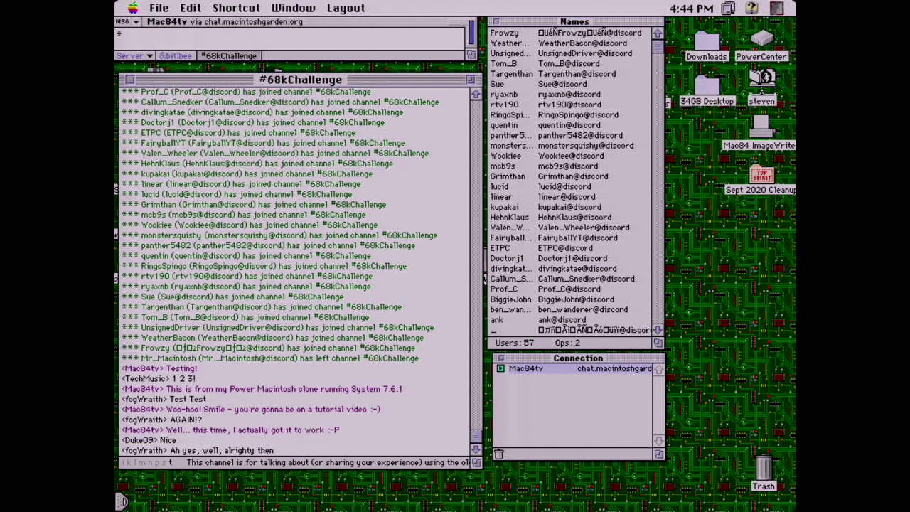
pyautogui.write('*smiles*')
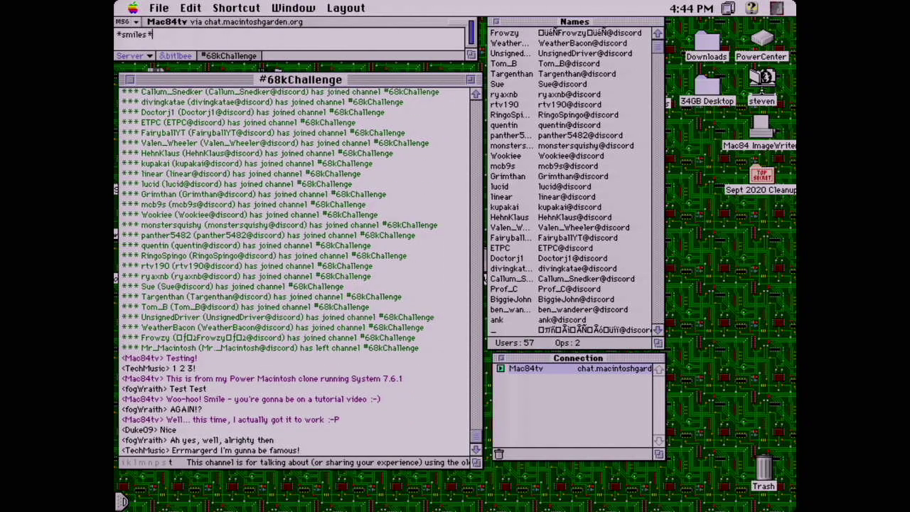
pyautogui.press('Return')
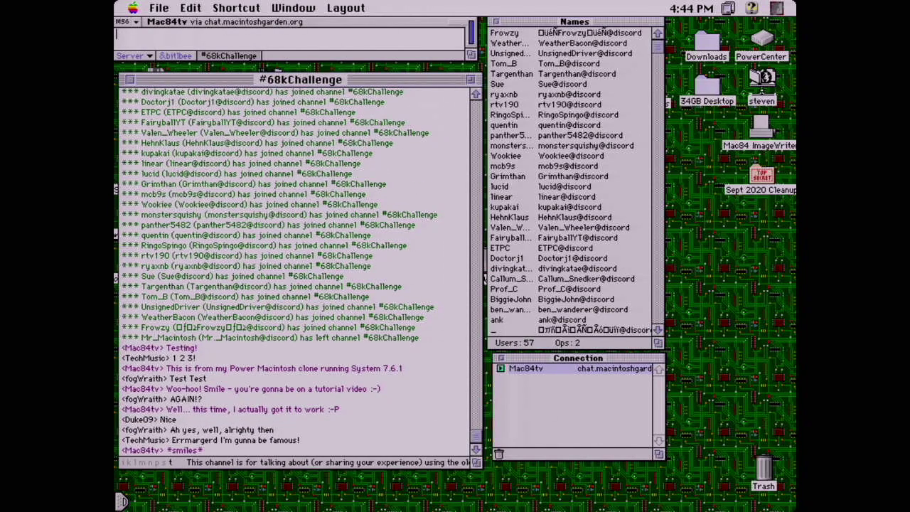
# Quit MacIRC, relaunch it from the MacIRC 68k alias, and reconnect using the saved connection
pyautogui.click(158, 8)
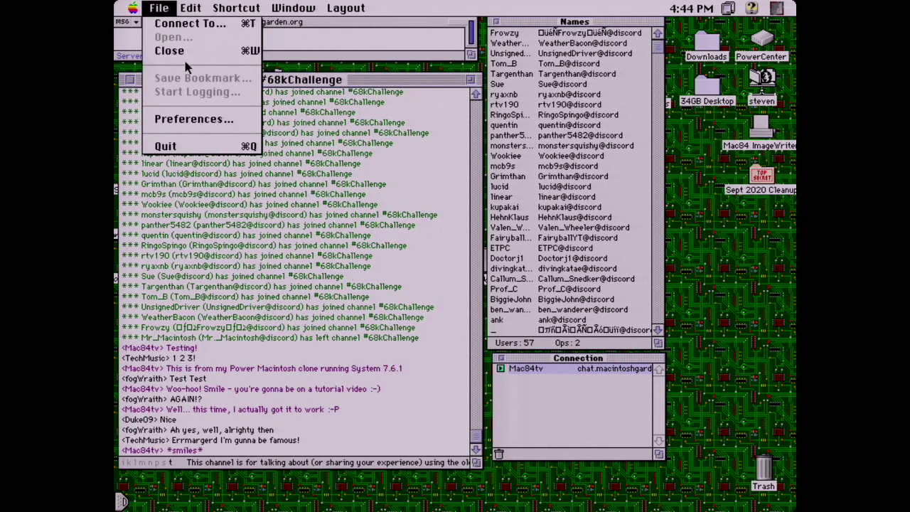
pyautogui.click(261, 145)
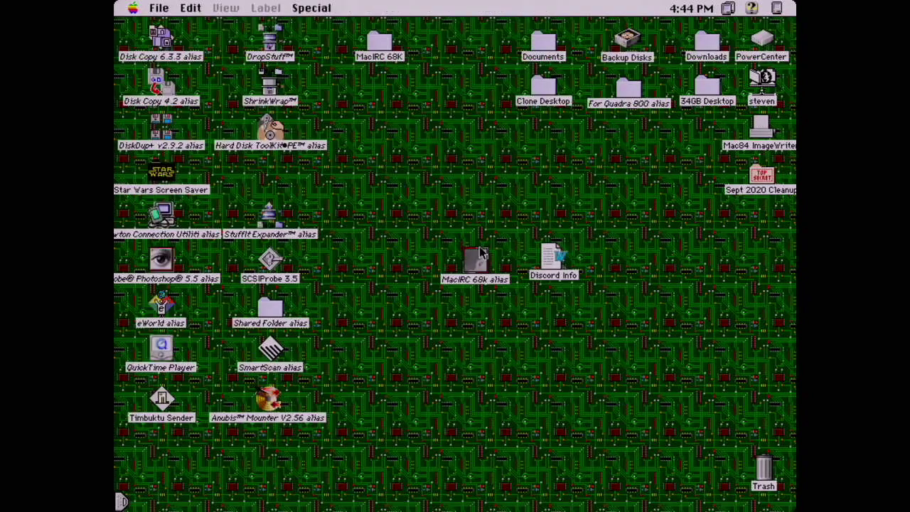
pyautogui.click(478, 257)
pyautogui.doubleClick(480, 257)
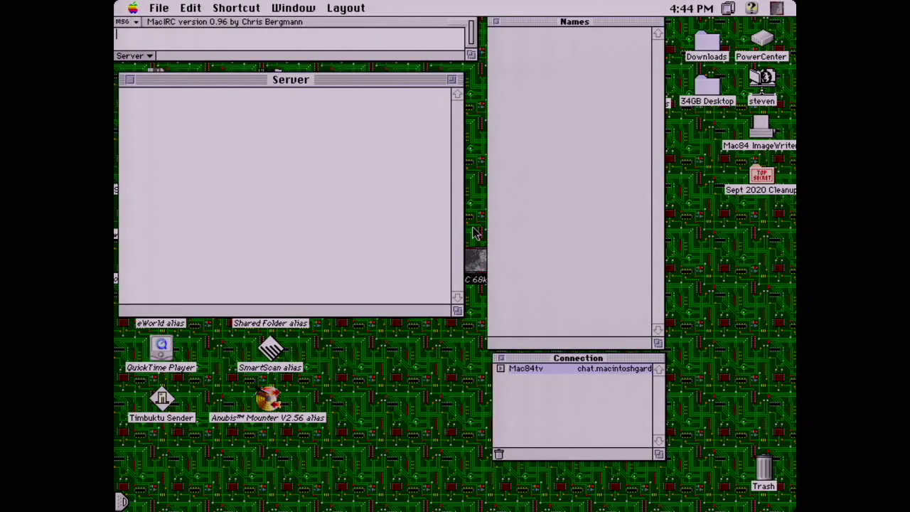
pyautogui.doubleClick(529, 370)
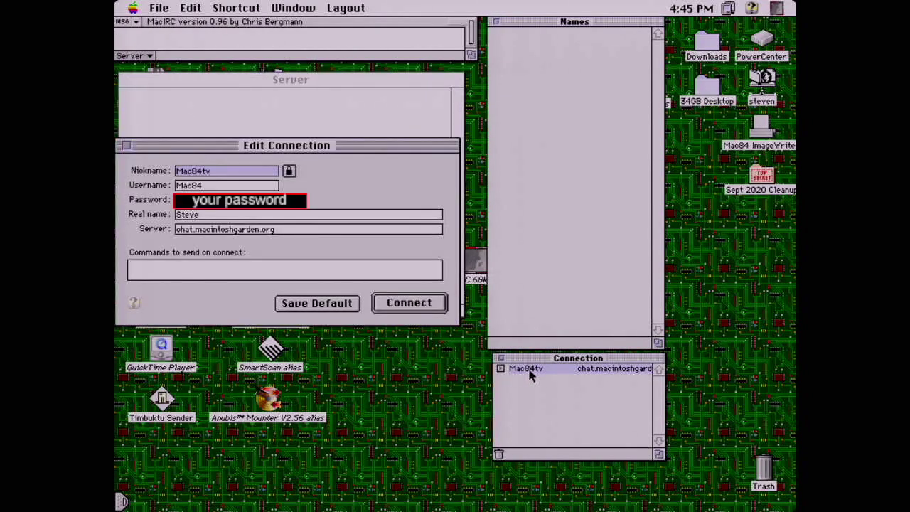
pyautogui.click(441, 303)
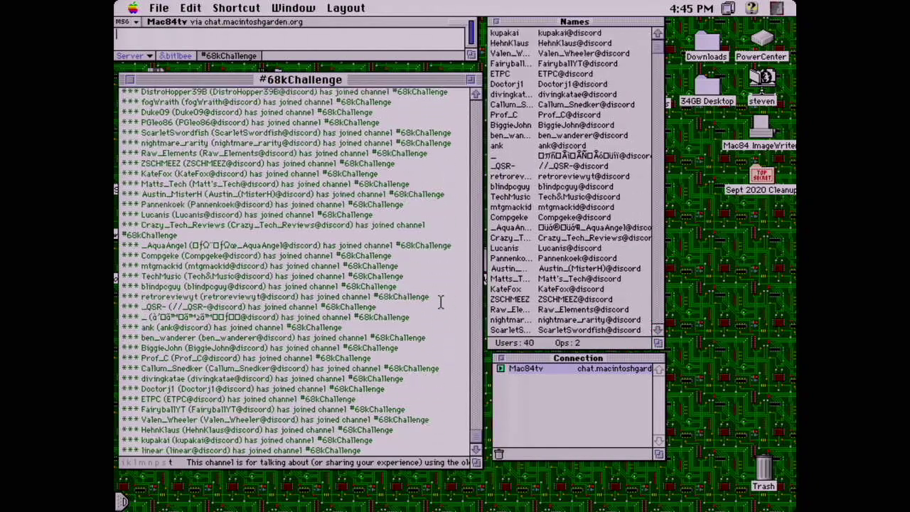
# Post 'I hope this tutorial will be helpful!' in #68kChallenge and move the #68kYak window to the right
pyautogui.press('Return')
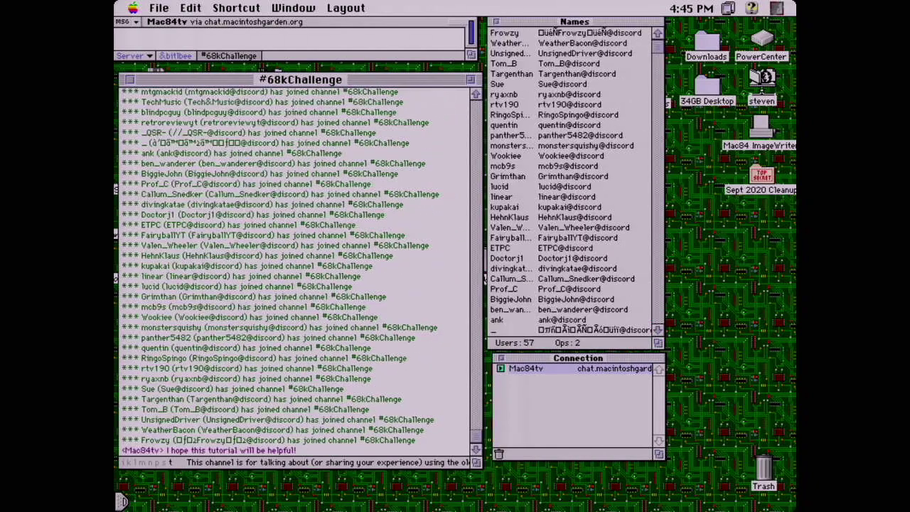
pyautogui.write('/msg tro')
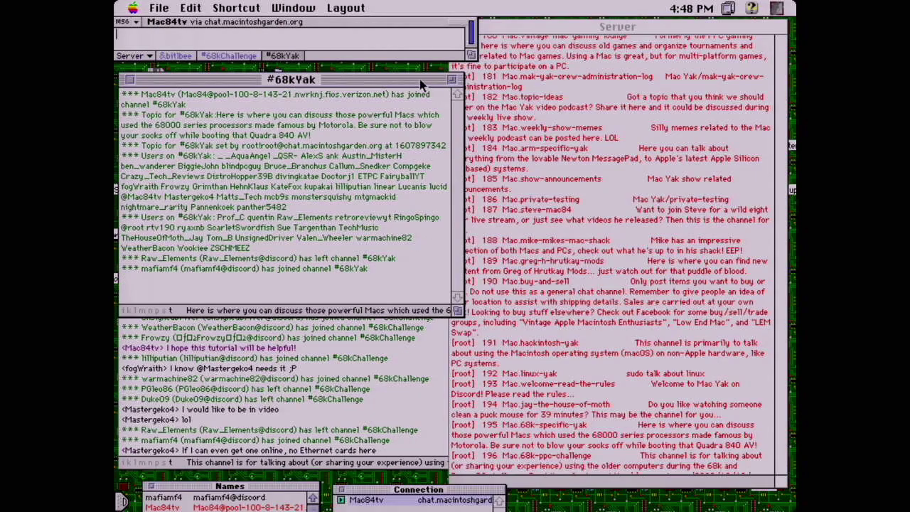
pyautogui.moveTo(419, 131); pyautogui.dragTo(720, 151)
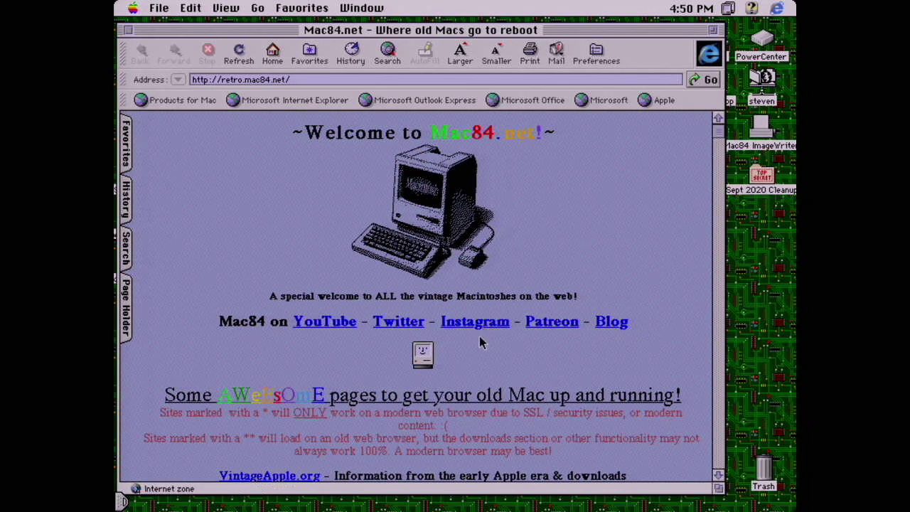
# Quit Internet Explorer and choose Shut Down from the Finder's Special menu
pyautogui.press('super+w')
pyautogui.click(529, 334)
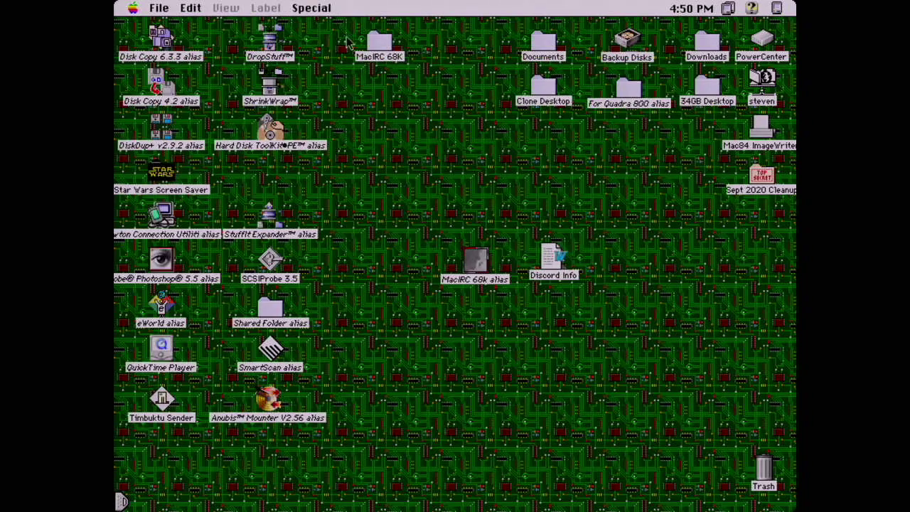
pyautogui.click(313, 9)
pyautogui.click(359, 121)
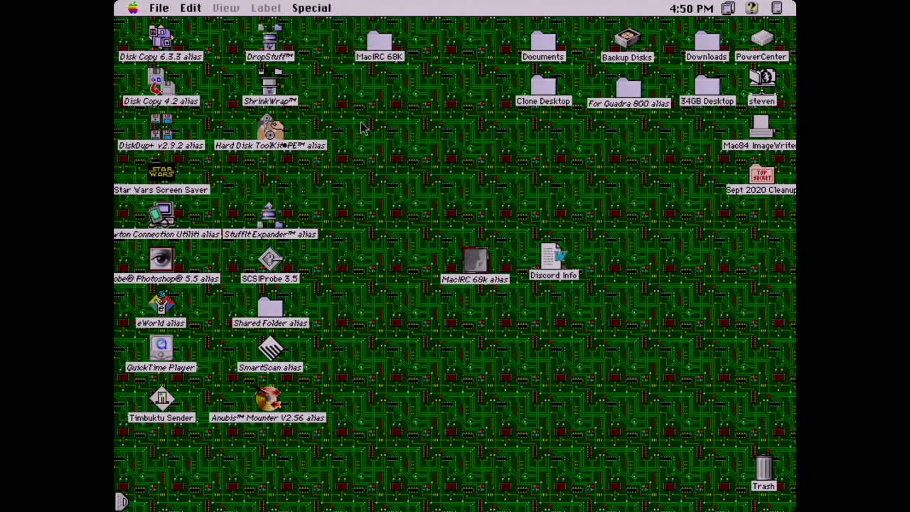